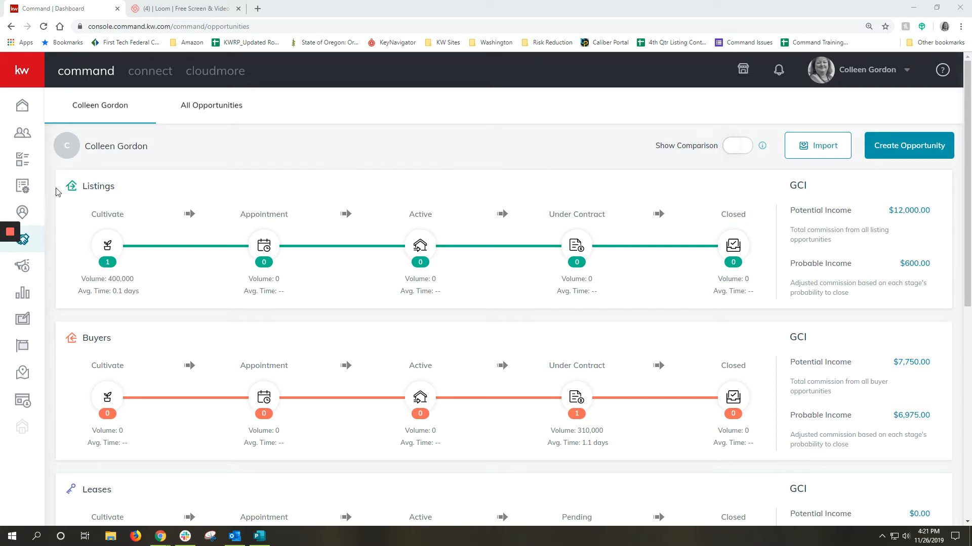
# Review the opportunities dashboard's listing, buyer and lease pipelines, ratio, activity filter options and closings for this month
pyautogui.scroll(-1, 135, 303)
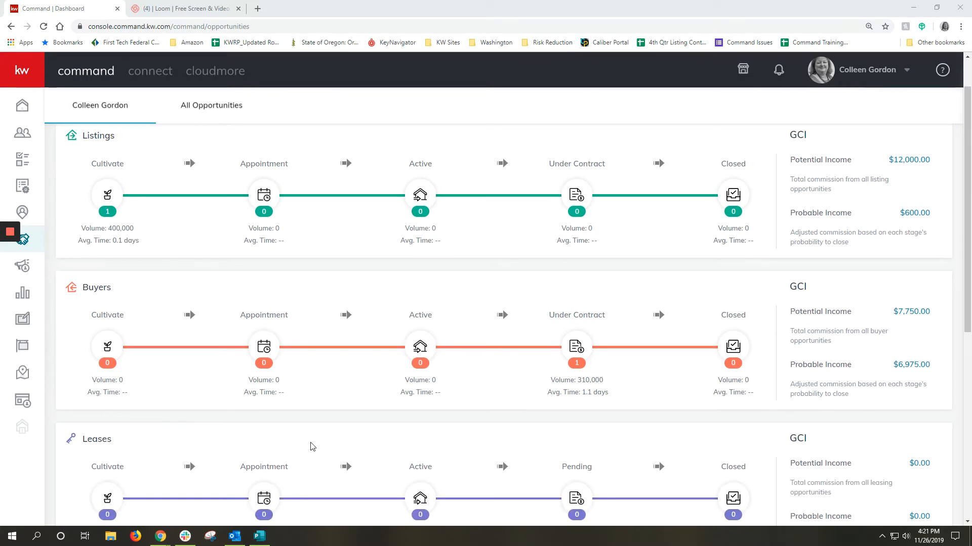
pyautogui.scroll(-4, 613, 287)
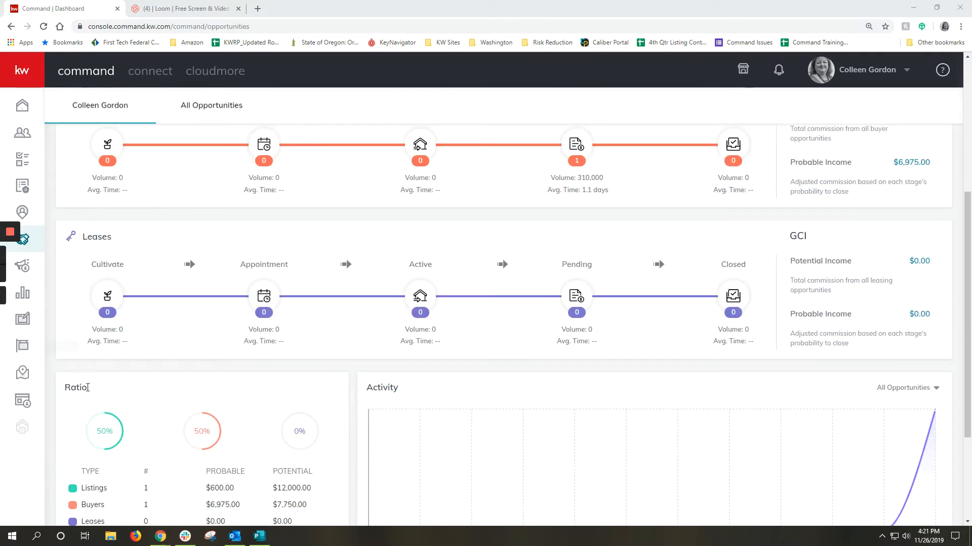
pyautogui.scroll(-3, 730, 386)
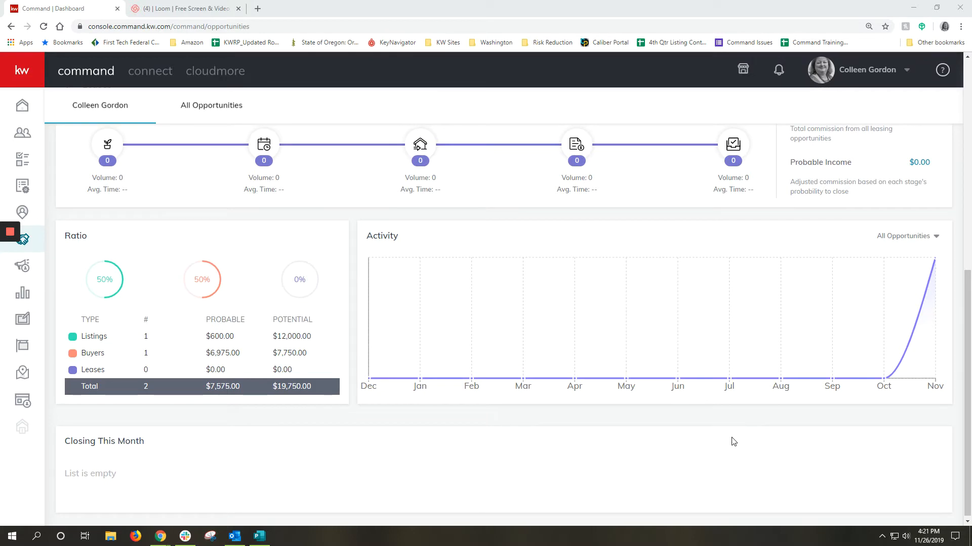
pyautogui.click(904, 237)
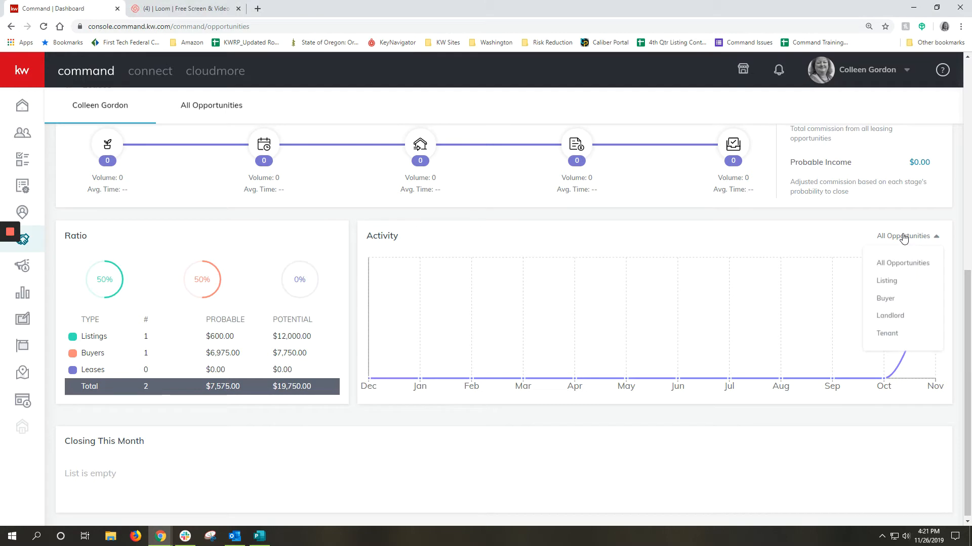
pyautogui.click(903, 237)
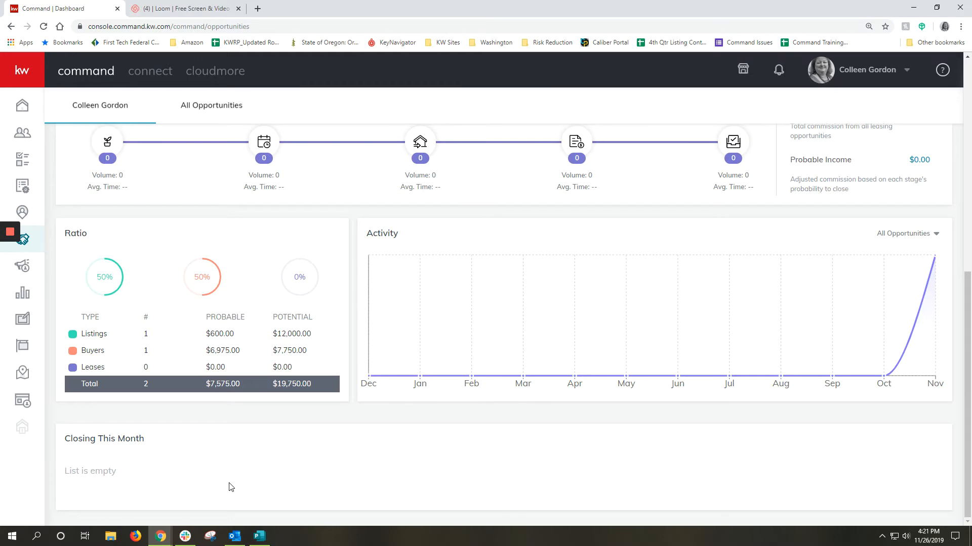
pyautogui.scroll(8, 232, 488)
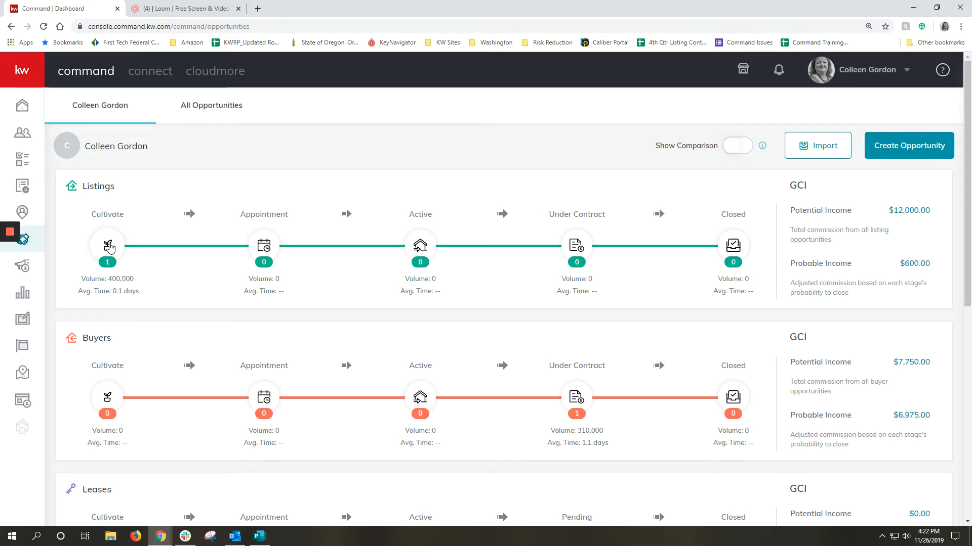
# From the Listings Cultivate phase, open stage editing, examine the Watch stage's checklist and the Share Mobile App item's options, and save the checklist
pyautogui.click(109, 247)
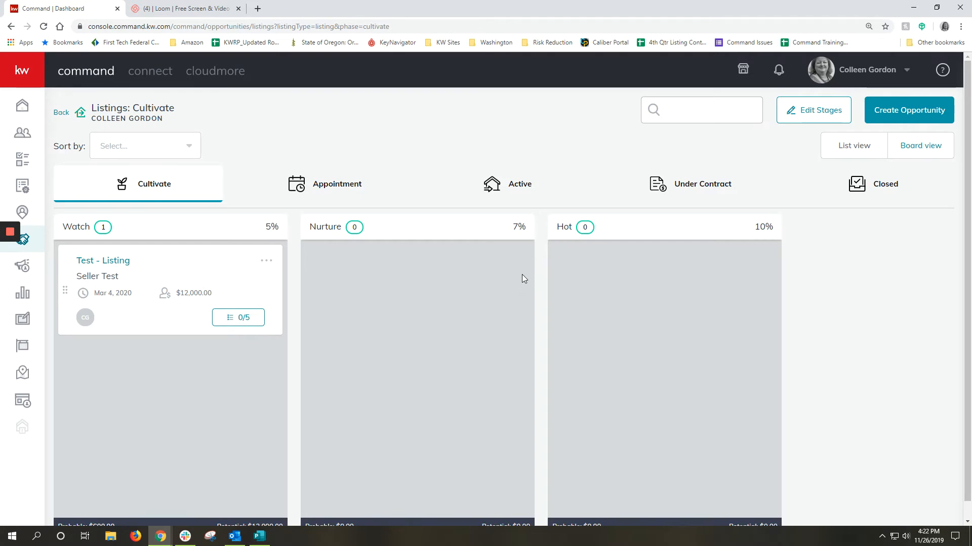
pyautogui.click(840, 110)
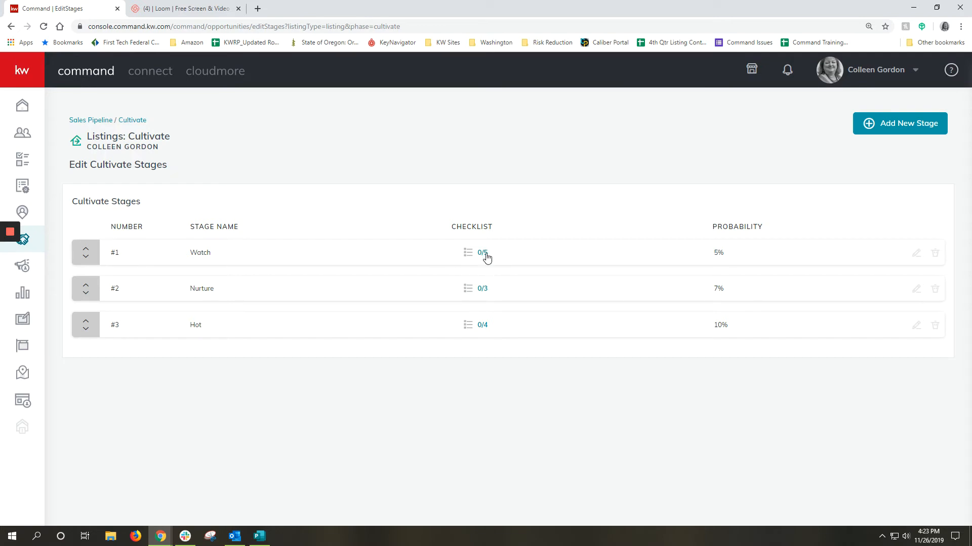
pyautogui.click(482, 254)
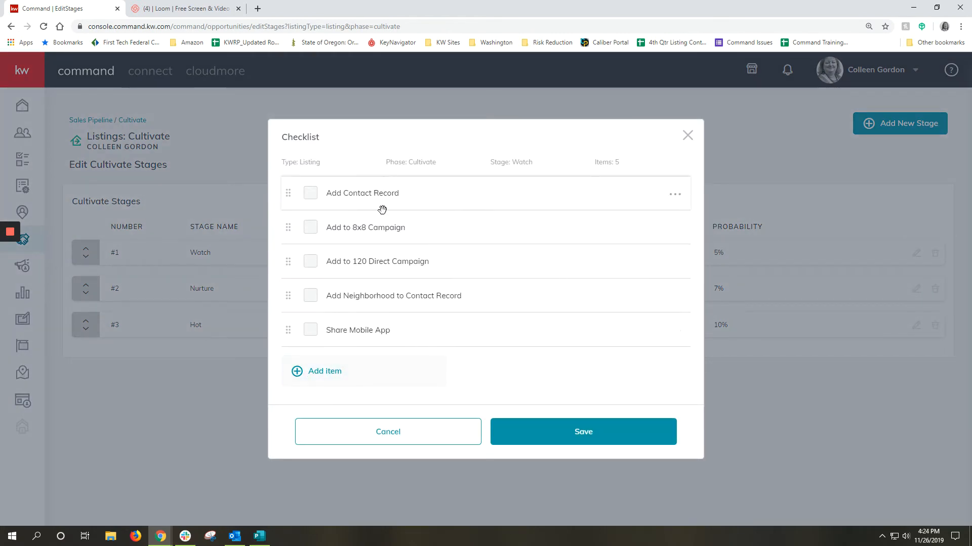
pyautogui.moveTo(370, 331); pyautogui.dragTo(545, 340)
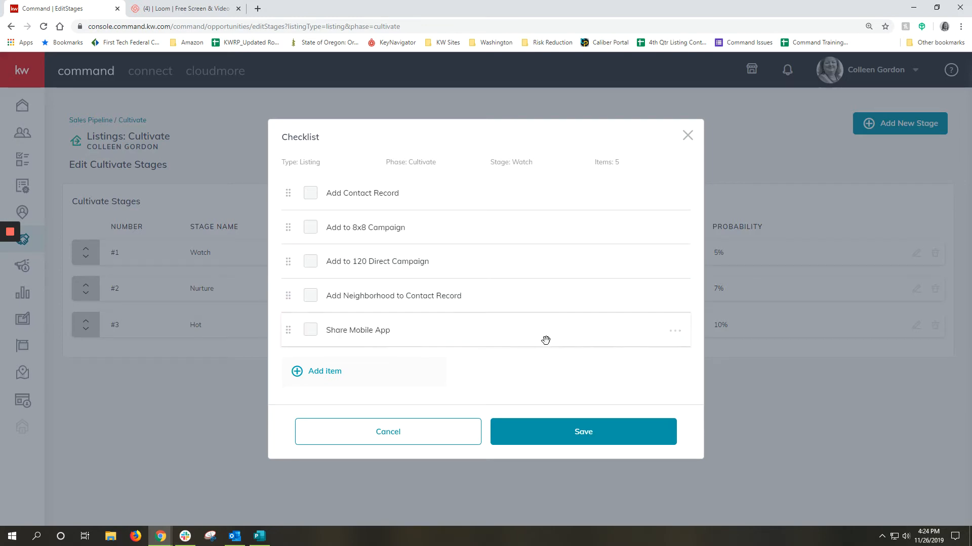
pyautogui.click(675, 331)
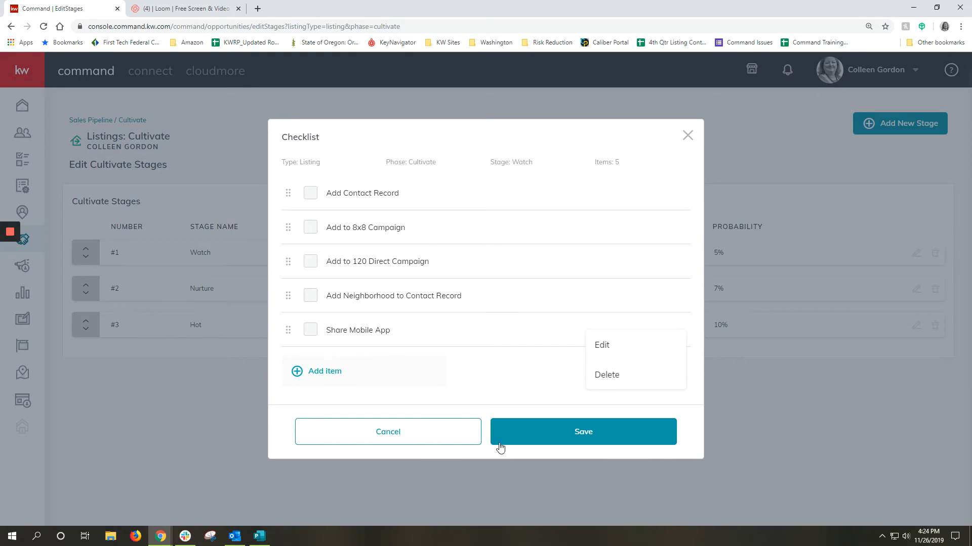
pyautogui.click(561, 431)
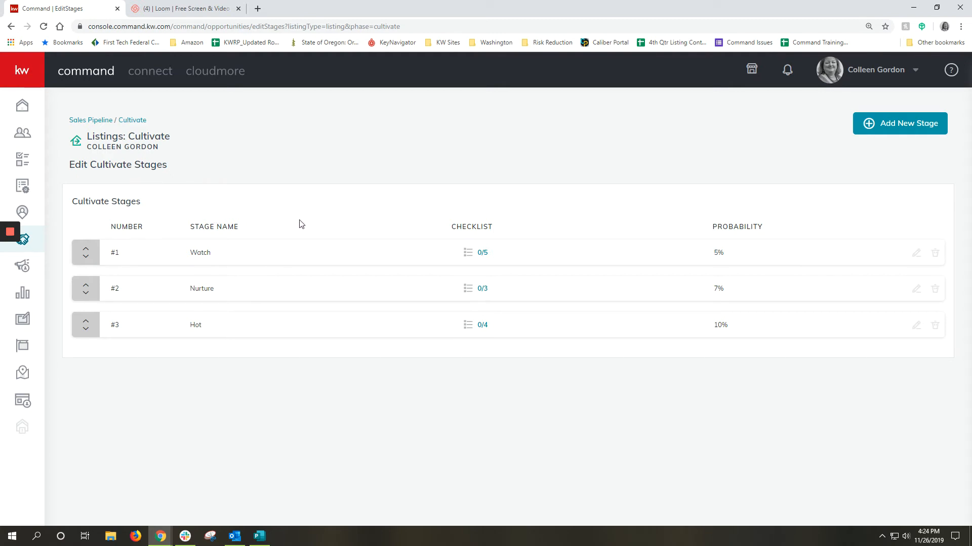
# Return to the sales pipeline and open the Test - Listing checklist from the Listings Cultivate board
pyautogui.click(112, 122)
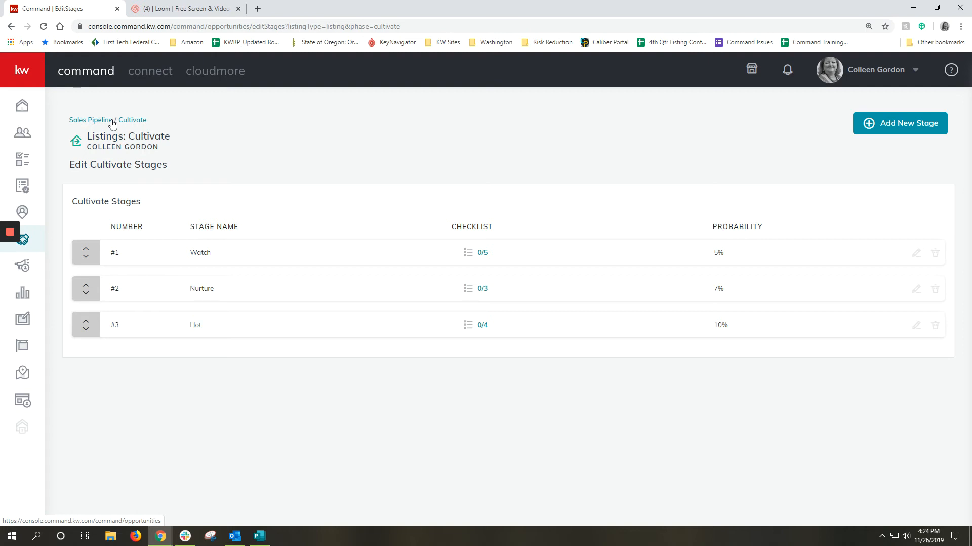
pyautogui.click(112, 121)
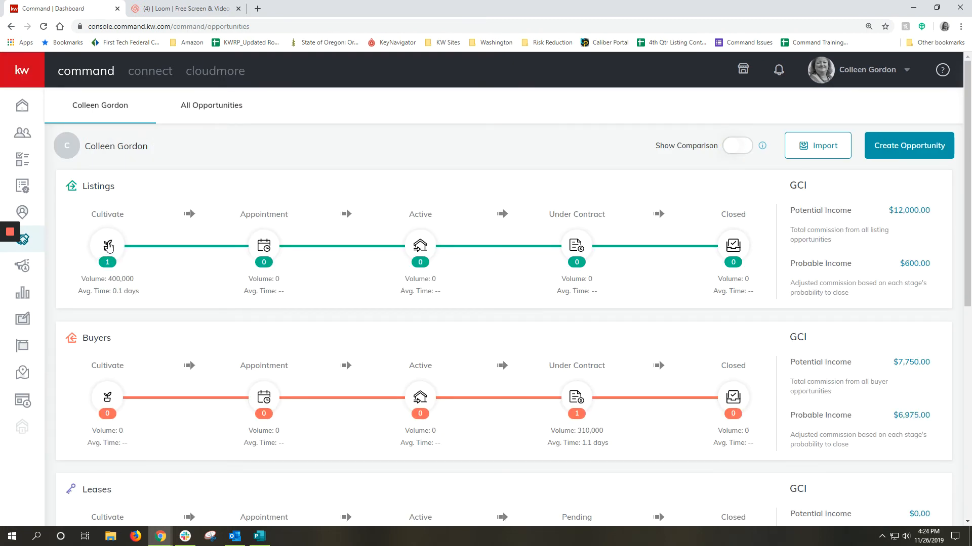
pyautogui.click(108, 246)
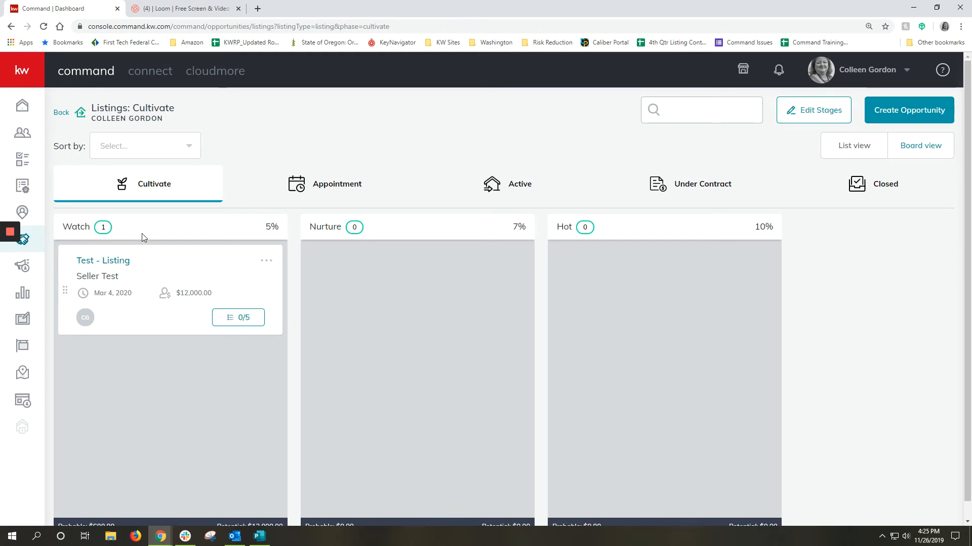
pyautogui.click(256, 322)
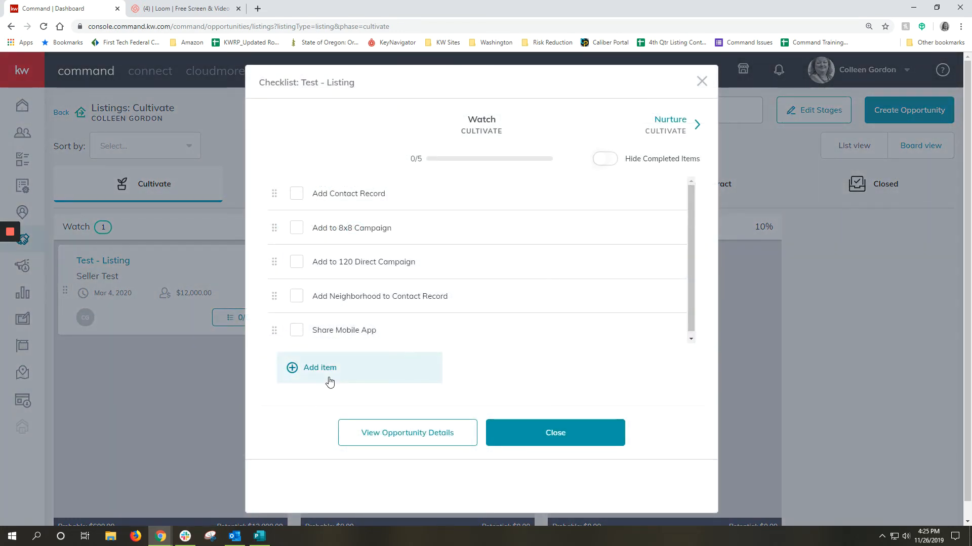
# Mark the first four Watch checklist items complete, from Add Contact Record through Add Neighborhood to Contact Record
pyautogui.click(297, 200)
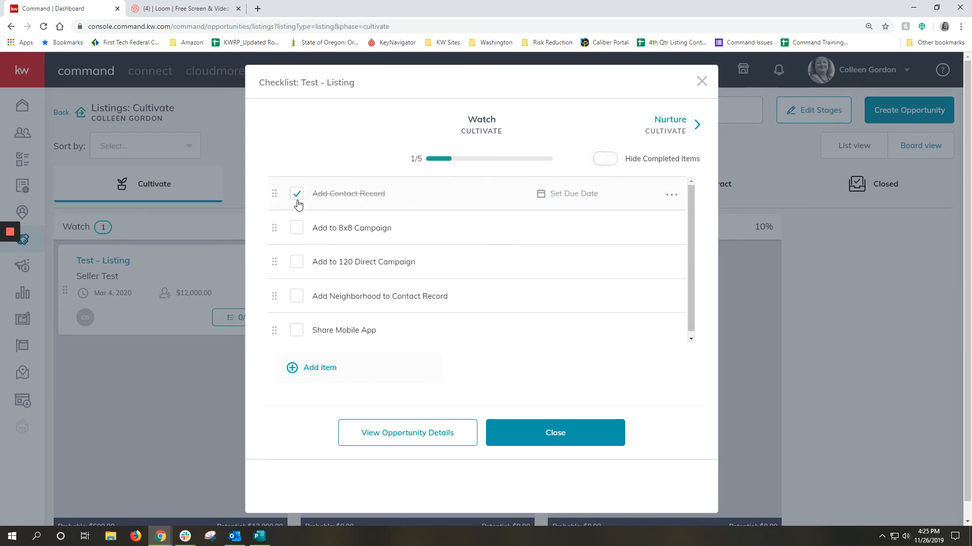
pyautogui.click(297, 230)
pyautogui.click(298, 264)
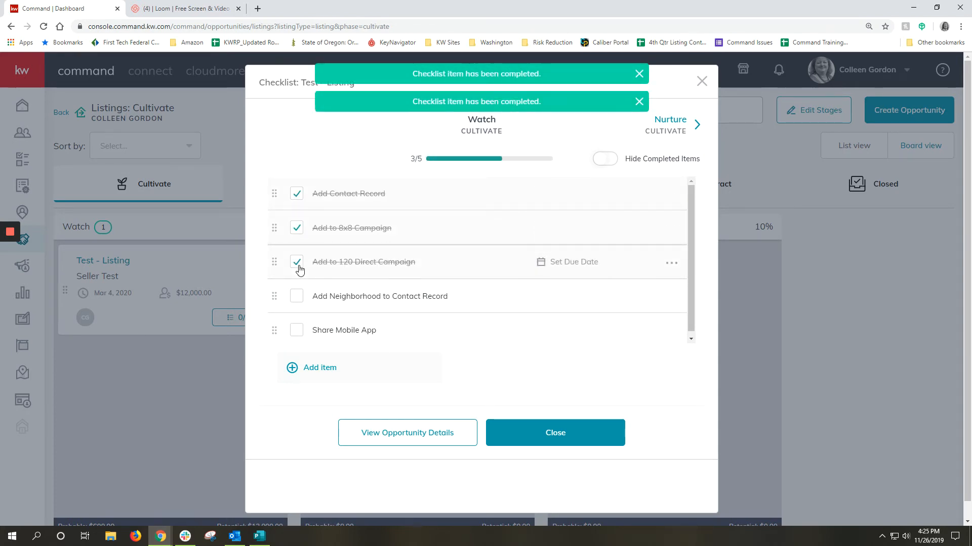
pyautogui.click(297, 297)
# Clear the completion marks from the first four checklist items and close the checklist
pyautogui.click(296, 297)
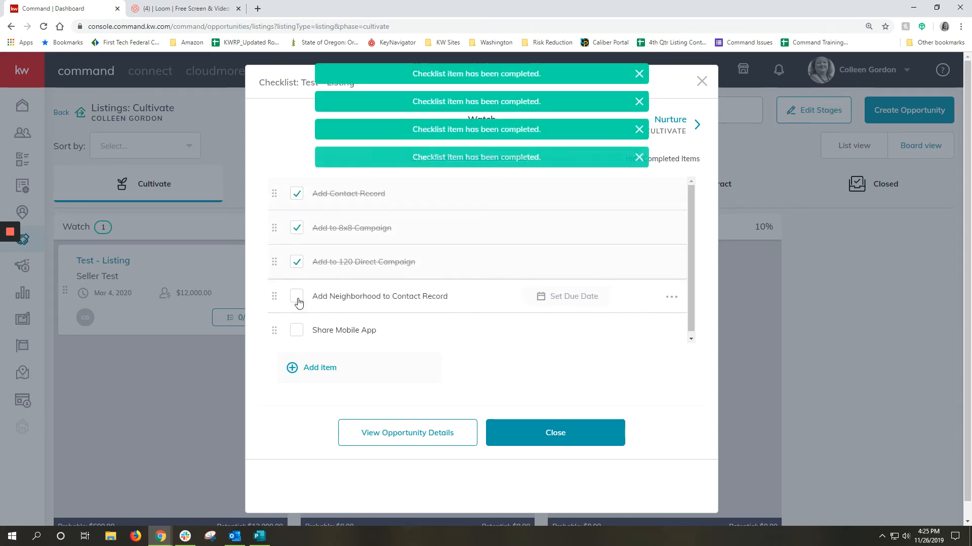
pyautogui.click(296, 263)
pyautogui.click(296, 228)
pyautogui.click(297, 195)
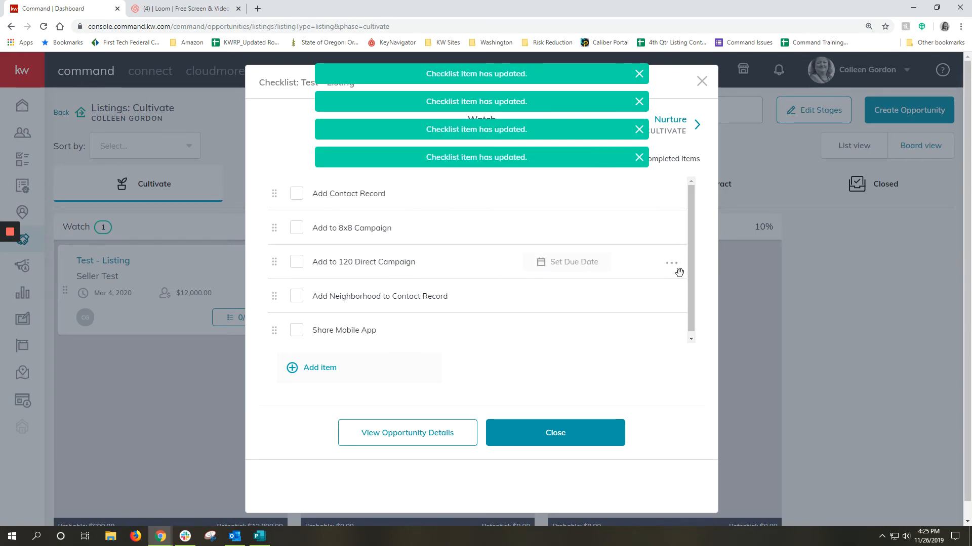
pyautogui.click(551, 431)
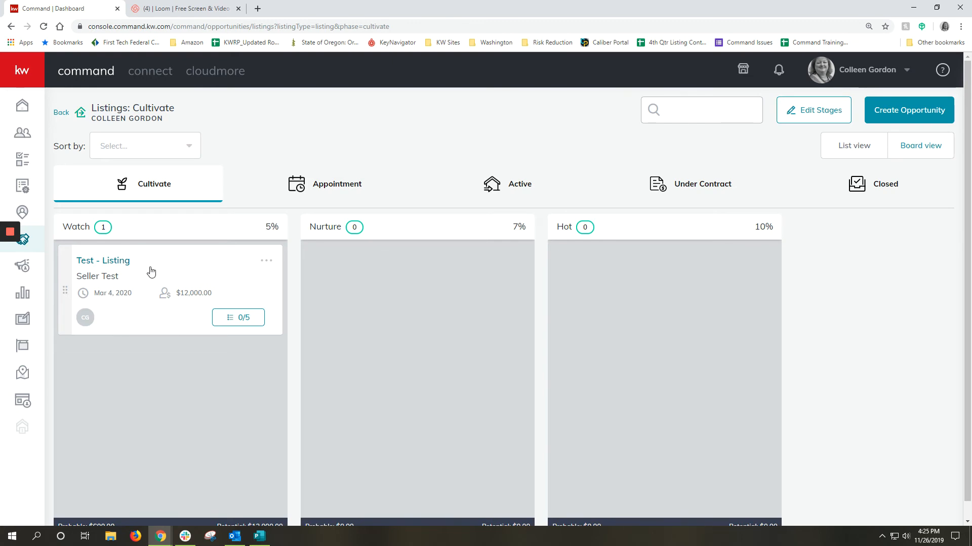
# Move the Test - Listing card to Nurture and on to Hot, briefly check its checklist, and return to the Cultivate board
pyautogui.moveTo(151, 272); pyautogui.dragTo(405, 270)
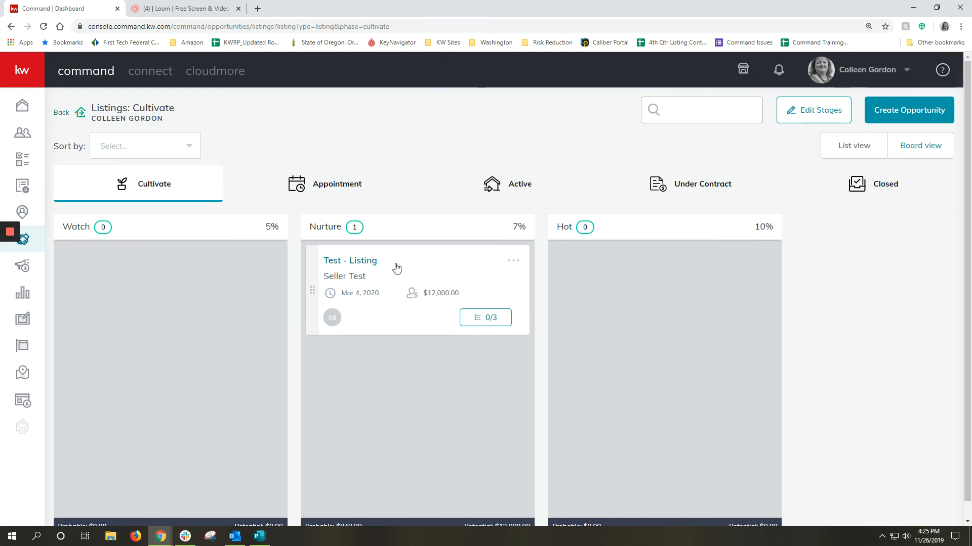
pyautogui.moveTo(397, 272); pyautogui.dragTo(654, 279)
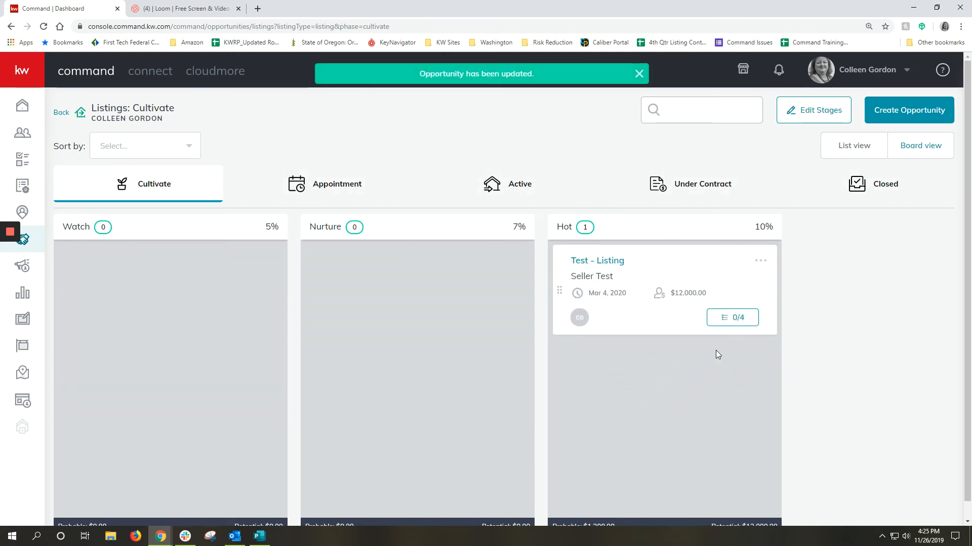
pyautogui.click(726, 317)
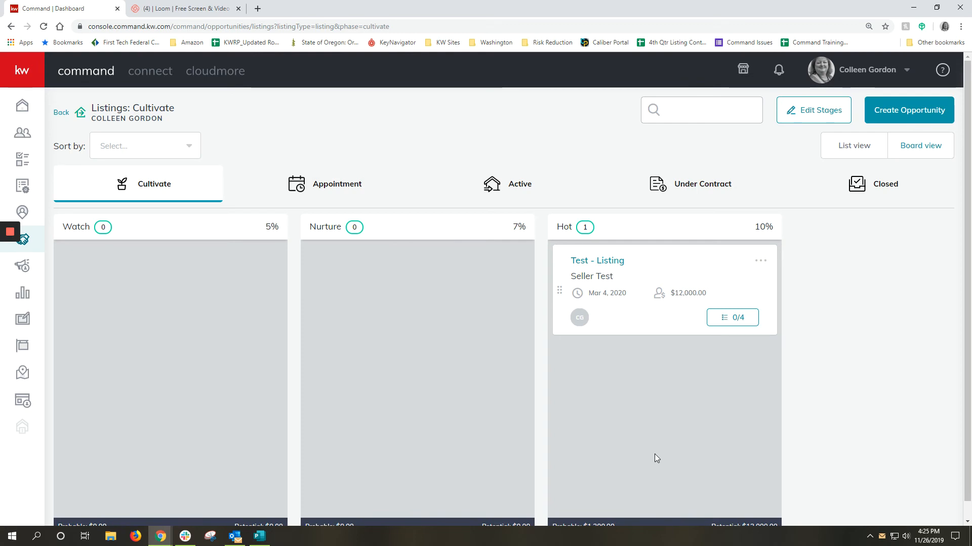
pyautogui.click(709, 272)
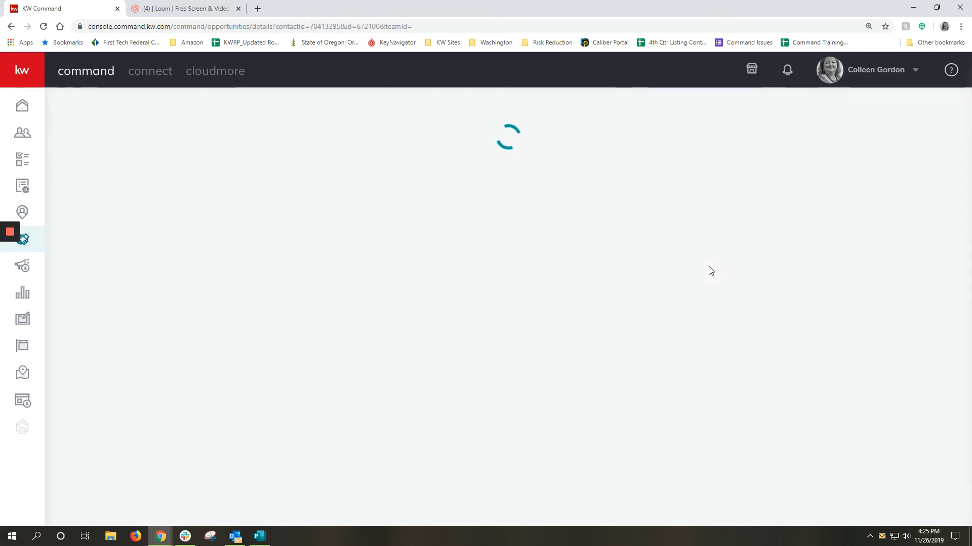
pyautogui.click(10, 28)
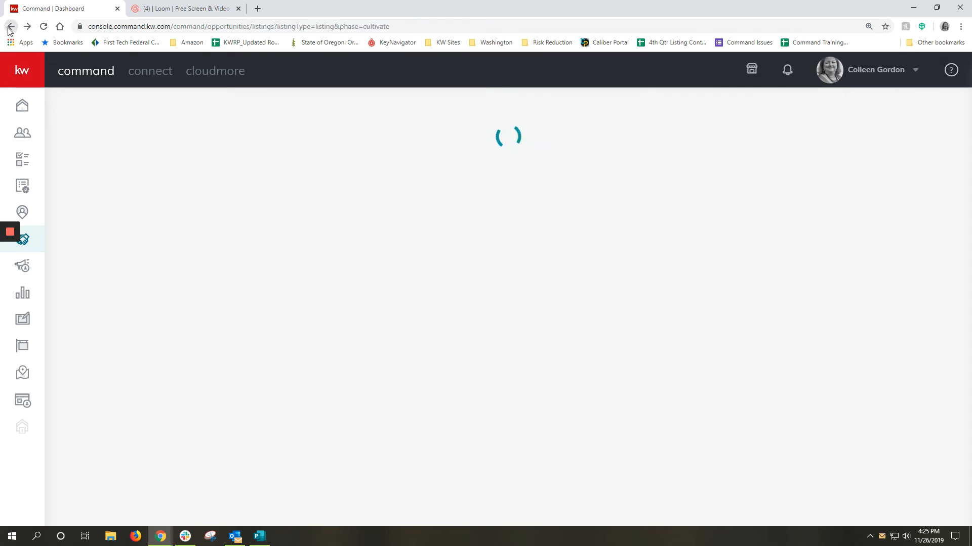
# Move the Test - Listing opportunity to the Appointment phase and on to the Active phase, and open the Active board
pyautogui.moveTo(654, 267); pyautogui.dragTo(336, 173)
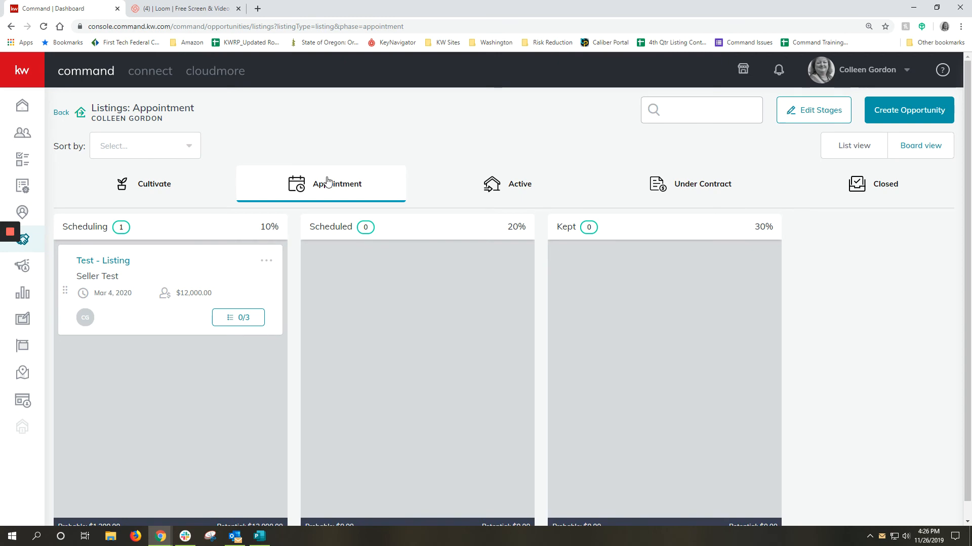
pyautogui.moveTo(160, 266); pyautogui.dragTo(547, 176)
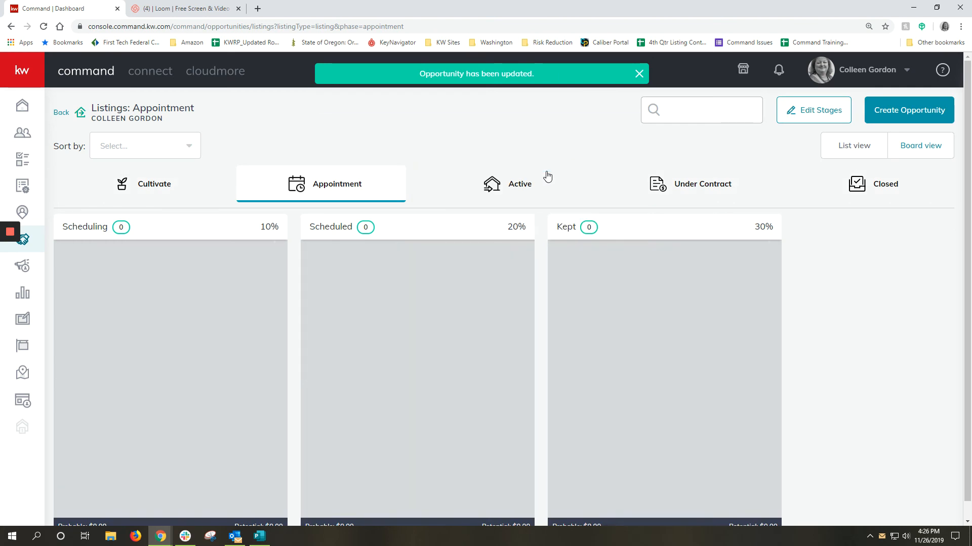
pyautogui.click(517, 189)
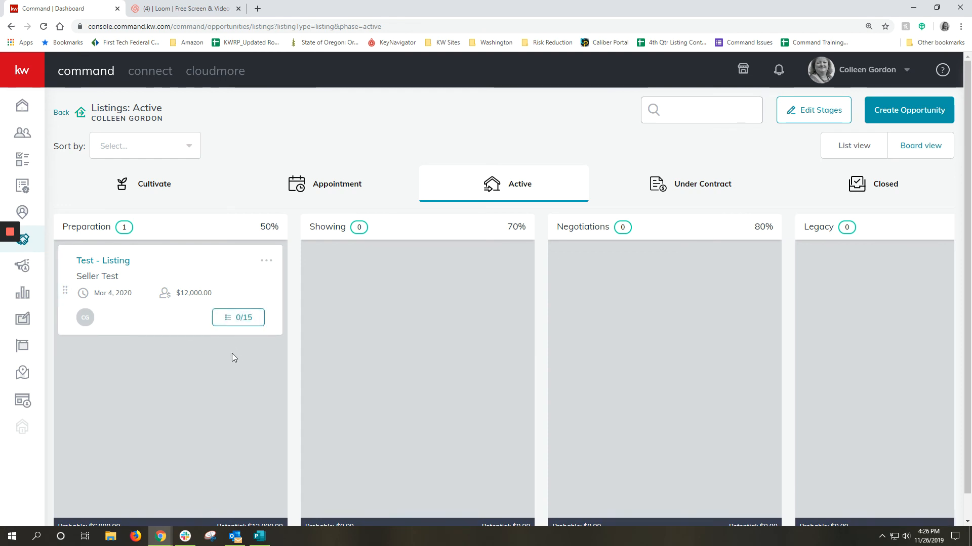
# Open the Test - Listing opportunity, reloading the page if needed, and review its general information, property and seller worksheet details
pyautogui.click(92, 262)
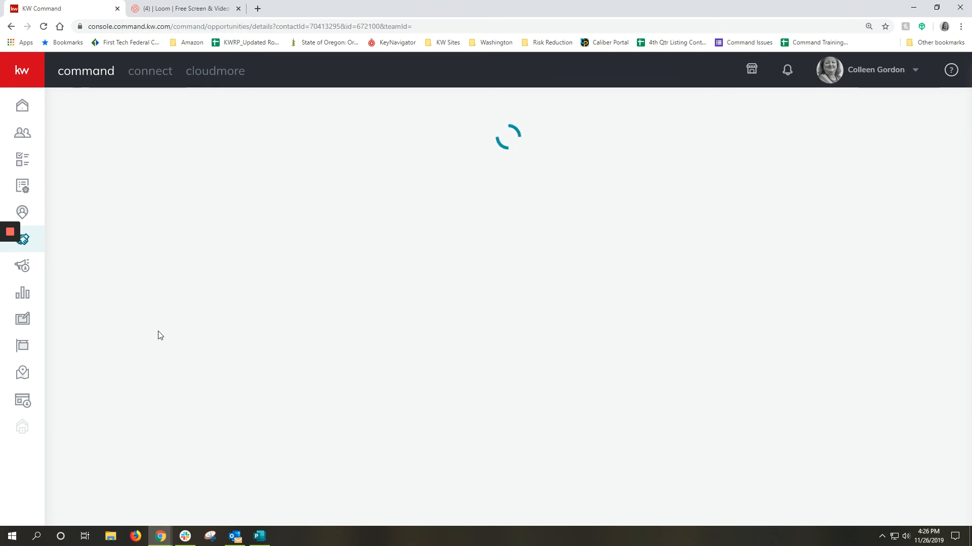
pyautogui.click(43, 26)
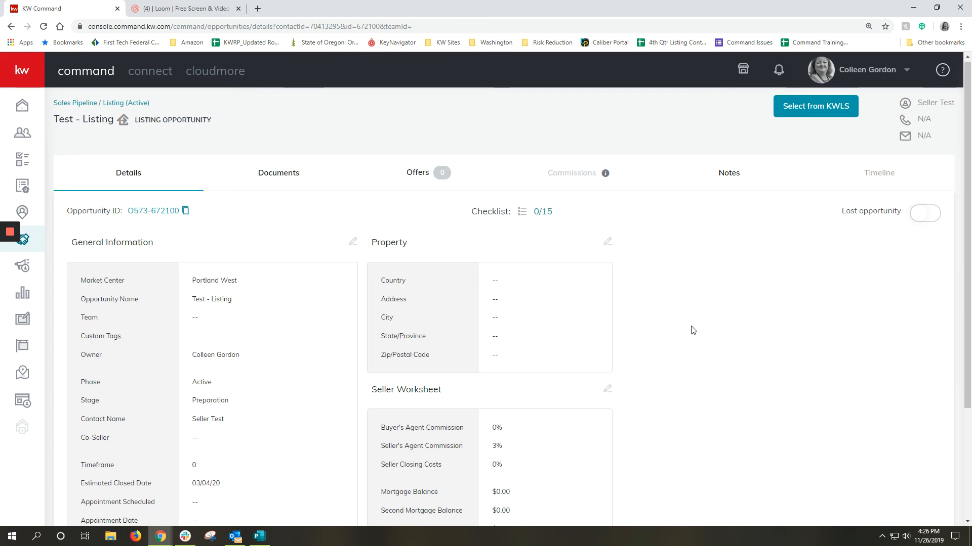
pyautogui.scroll(-2, 691, 329)
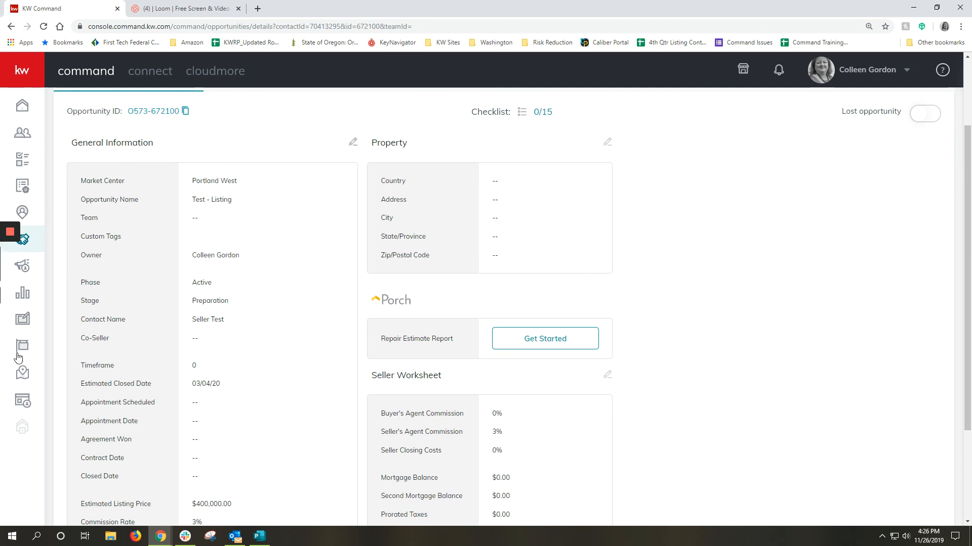
pyautogui.scroll(-1, 124, 433)
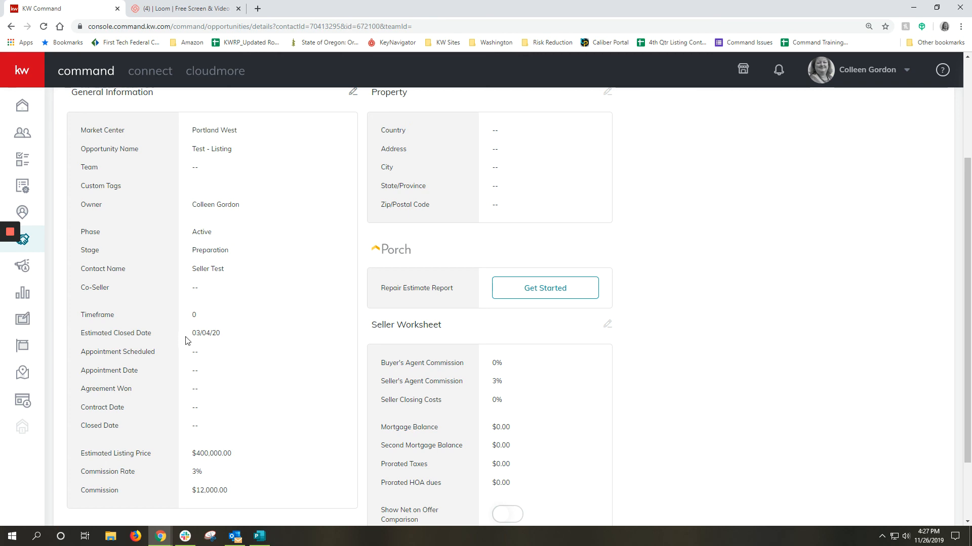
pyautogui.scroll(-1, 212, 380)
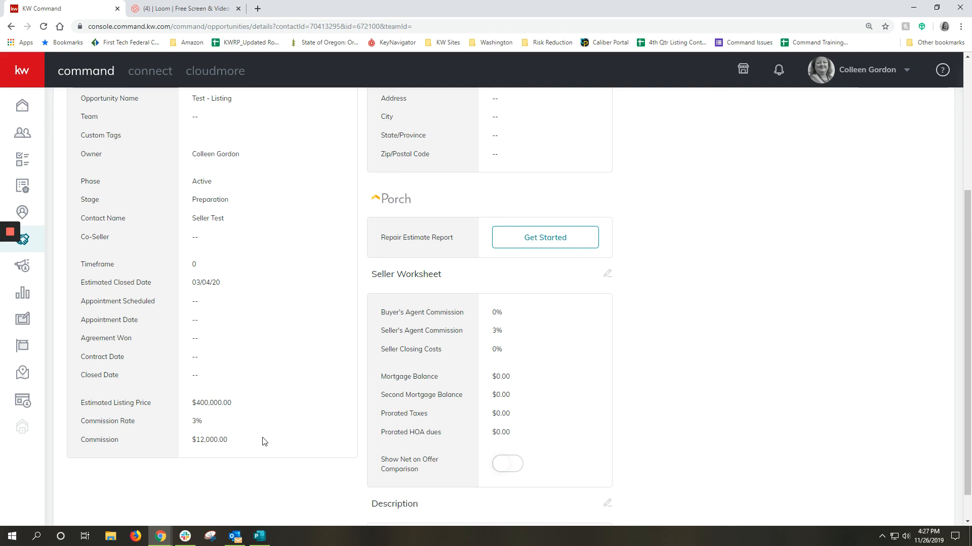
pyautogui.scroll(4, 262, 442)
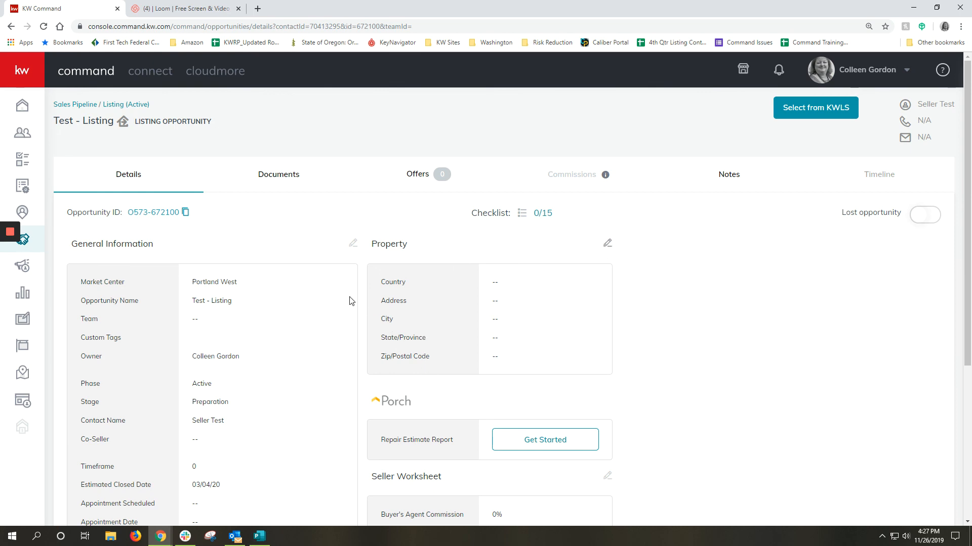
# Open the listing's property information for editing, look at the address search, and close it without saving
pyautogui.click(606, 245)
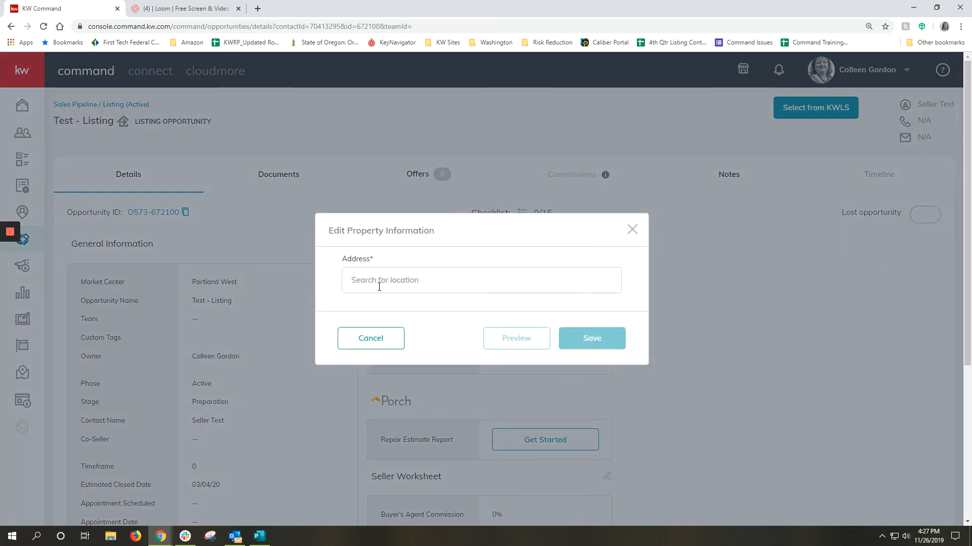
pyautogui.click(378, 279)
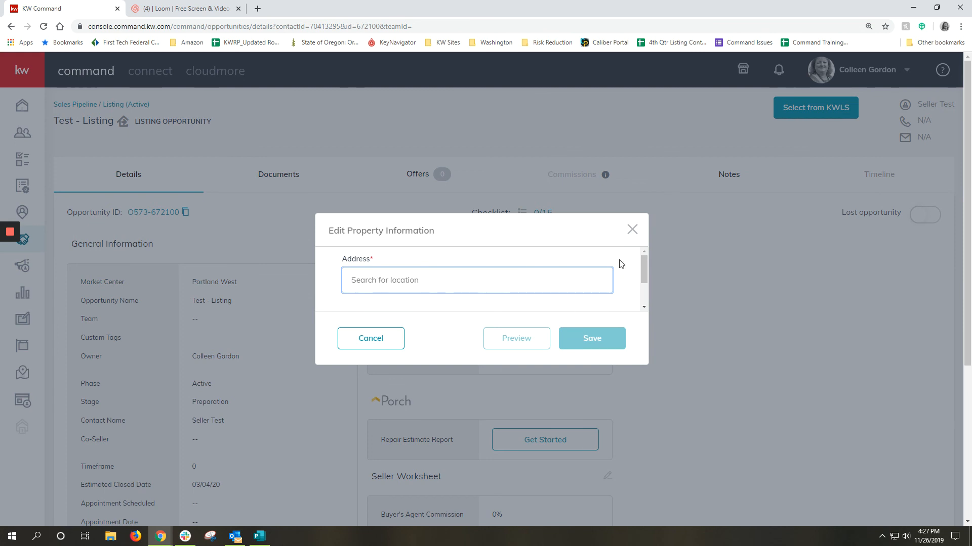
pyautogui.click(630, 230)
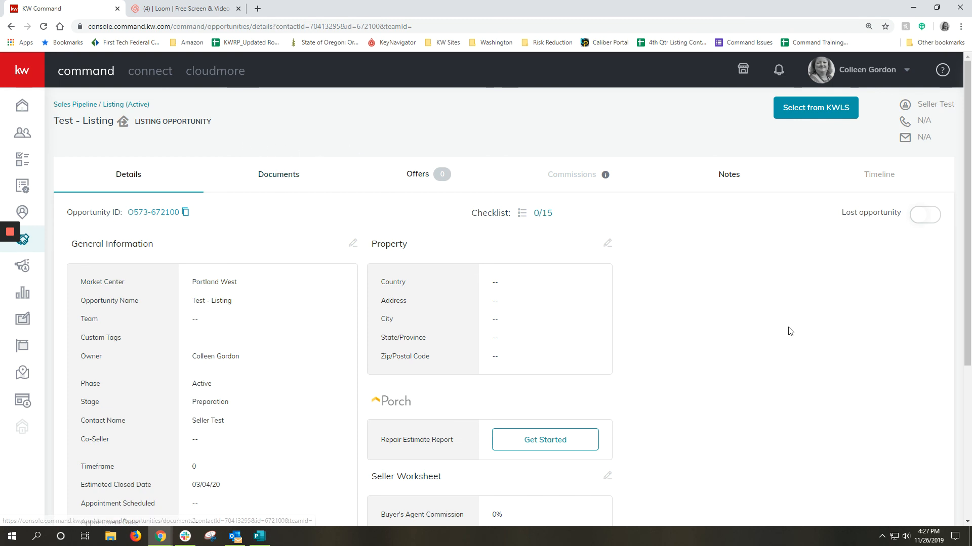
pyautogui.moveTo(7, 236)
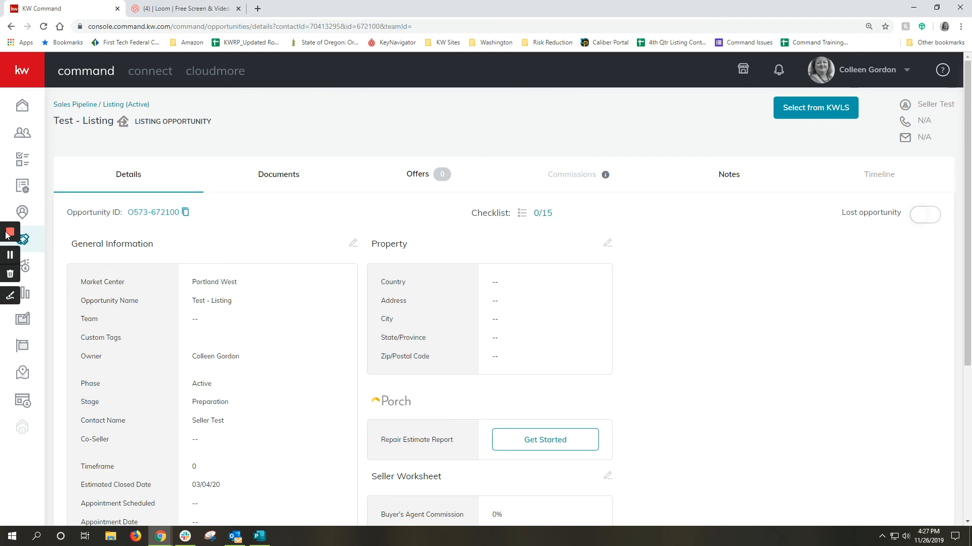